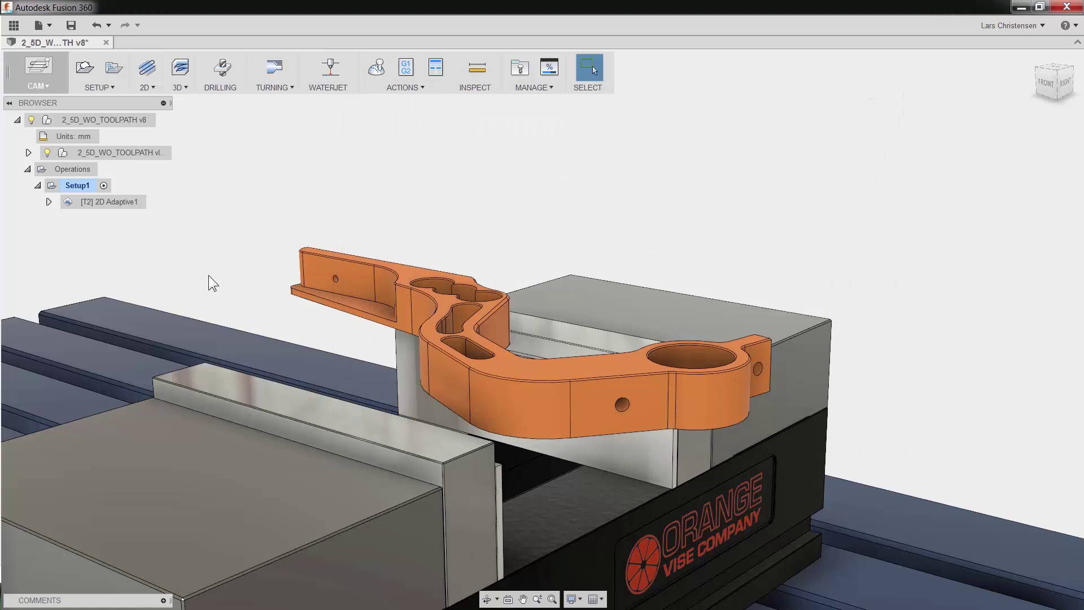
left_click(124, 205)
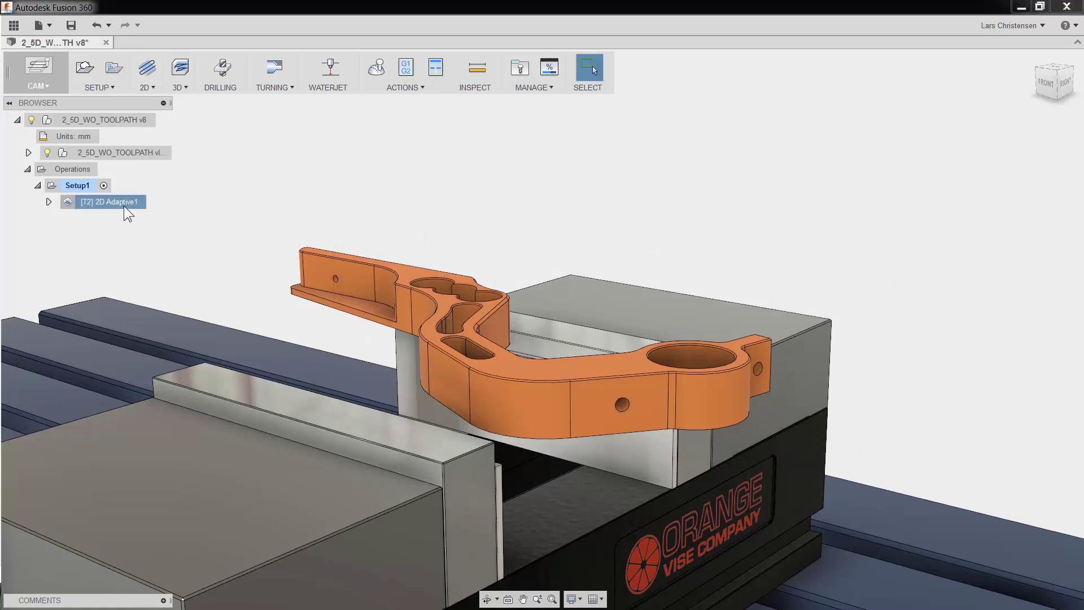
left_click(197, 185)
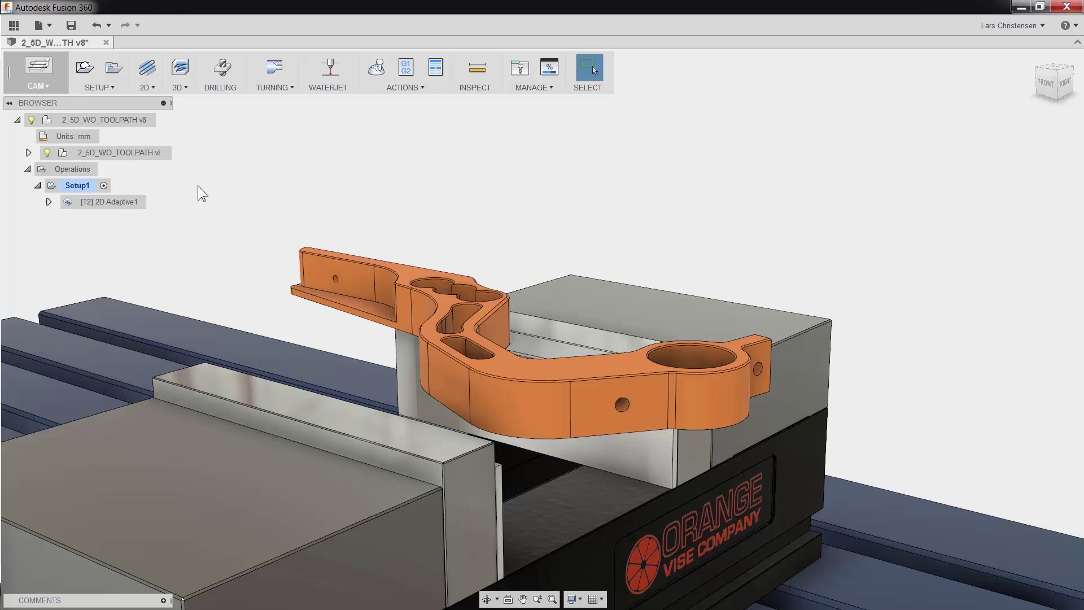
Create a 2D Contour operation using the 3 - Ø10 mm flat end mill from the Samples/Tutorial library.
left_click(156, 91)
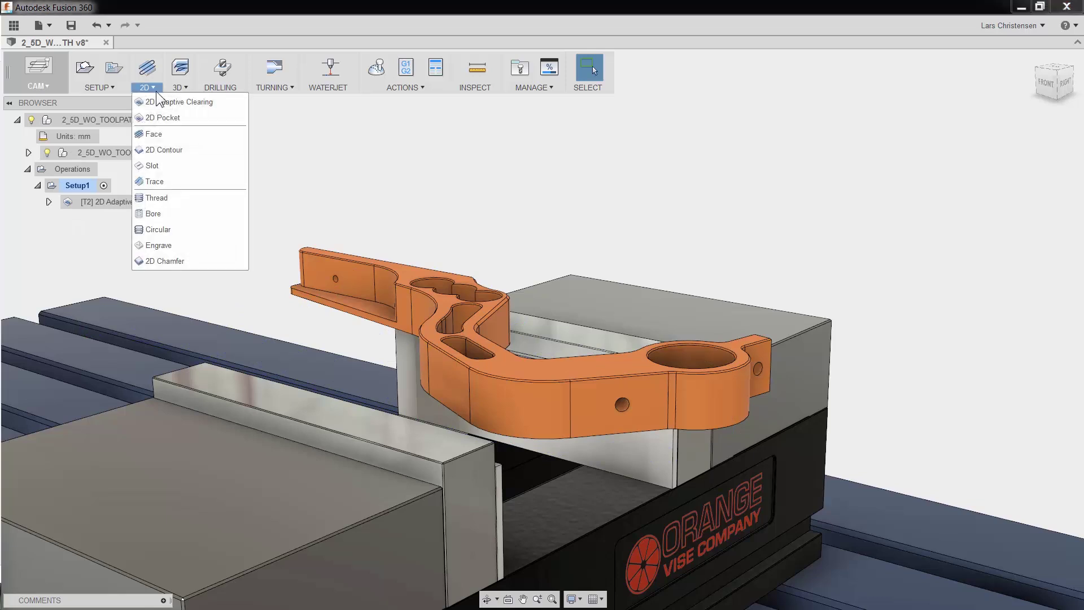
left_click(163, 150)
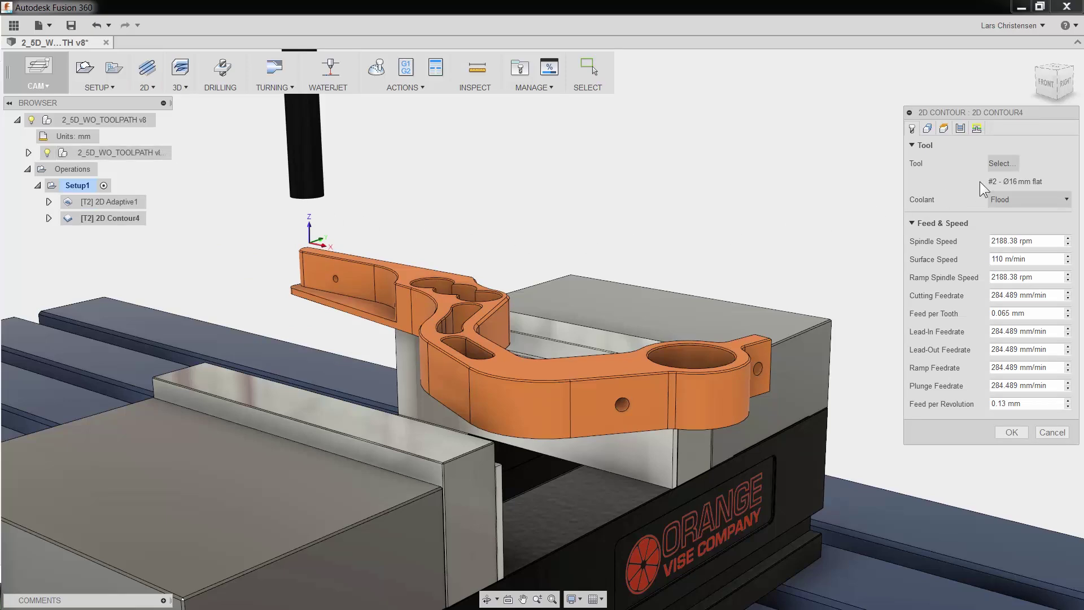
left_click(1011, 161)
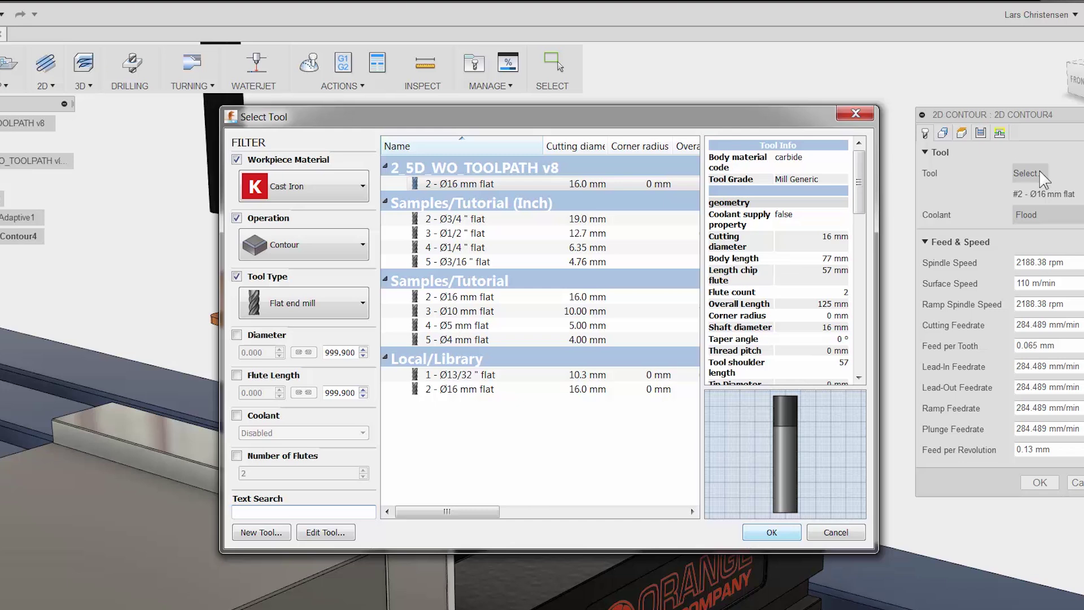
left_click(542, 315)
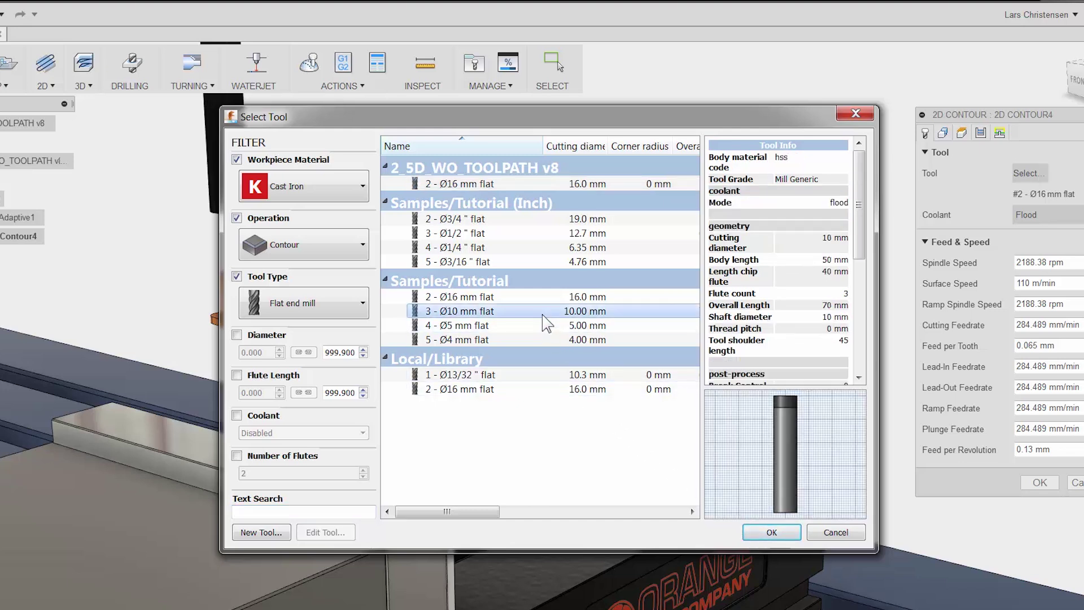
left_click(766, 531)
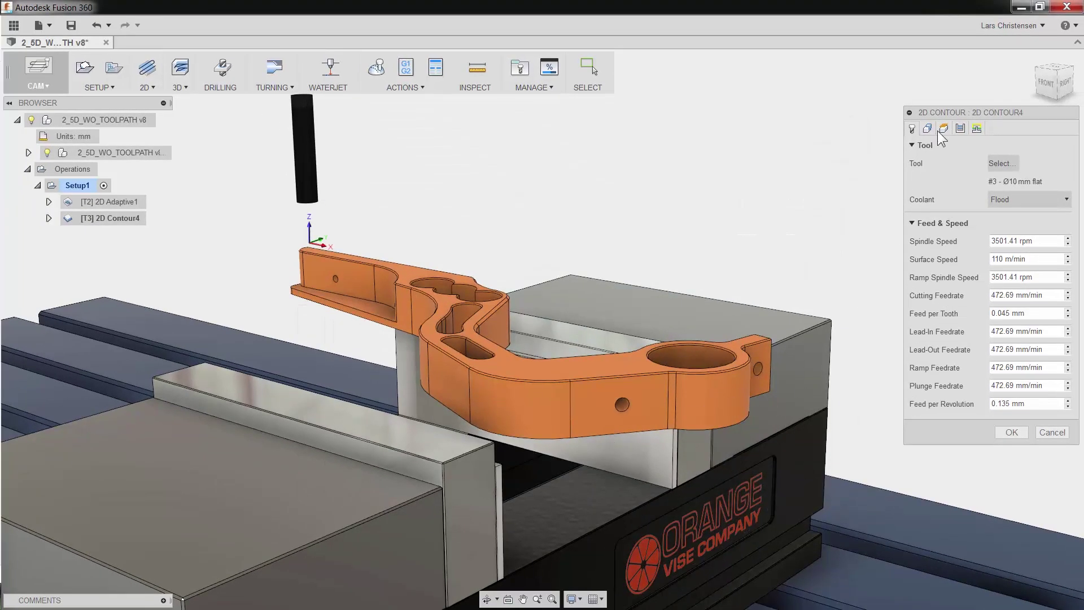
Use the part's lower outer edge chain as the contour and generate the toolpath with the default heights, passes and linking.
left_click(927, 129)
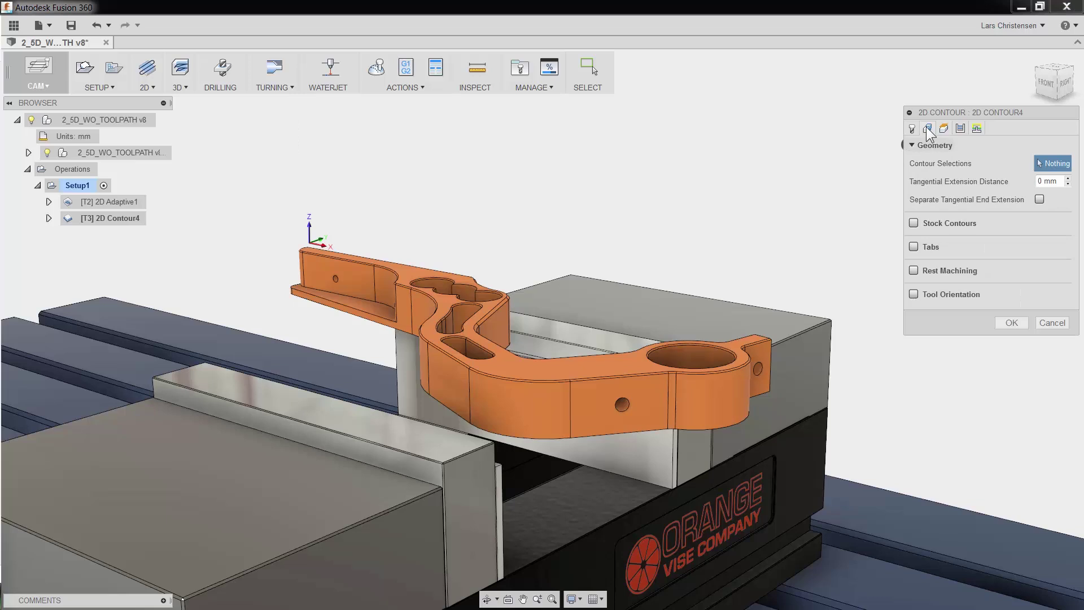
left_click(663, 431)
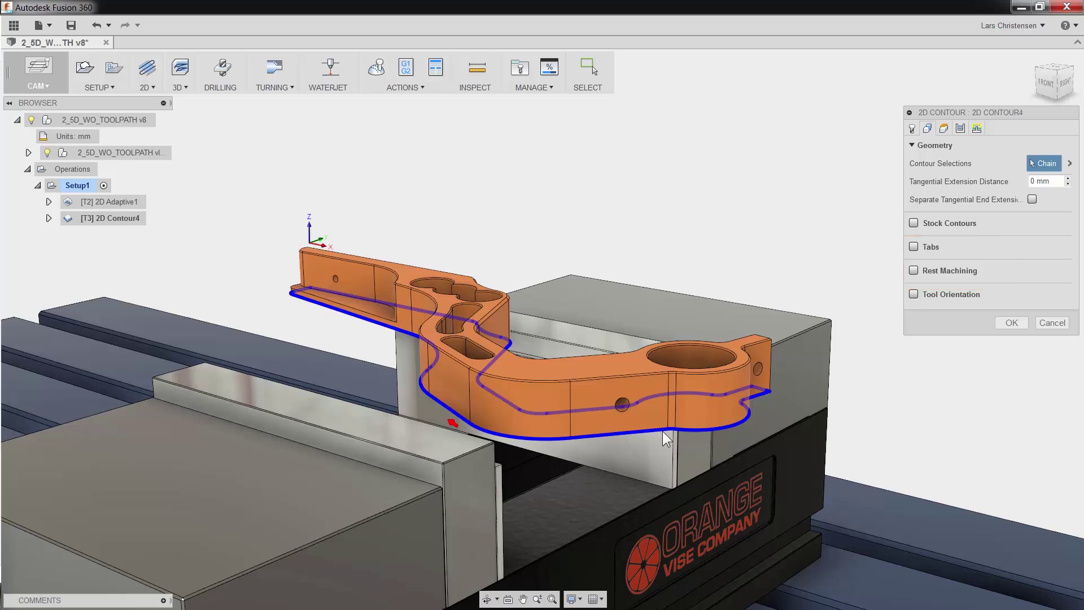
left_click(941, 129)
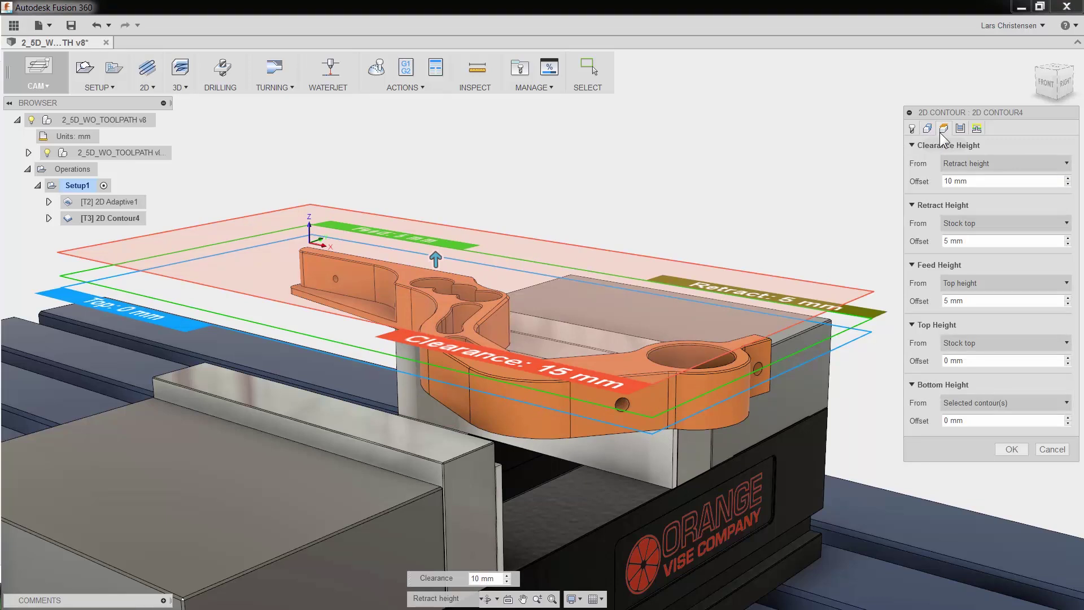
left_click(959, 129)
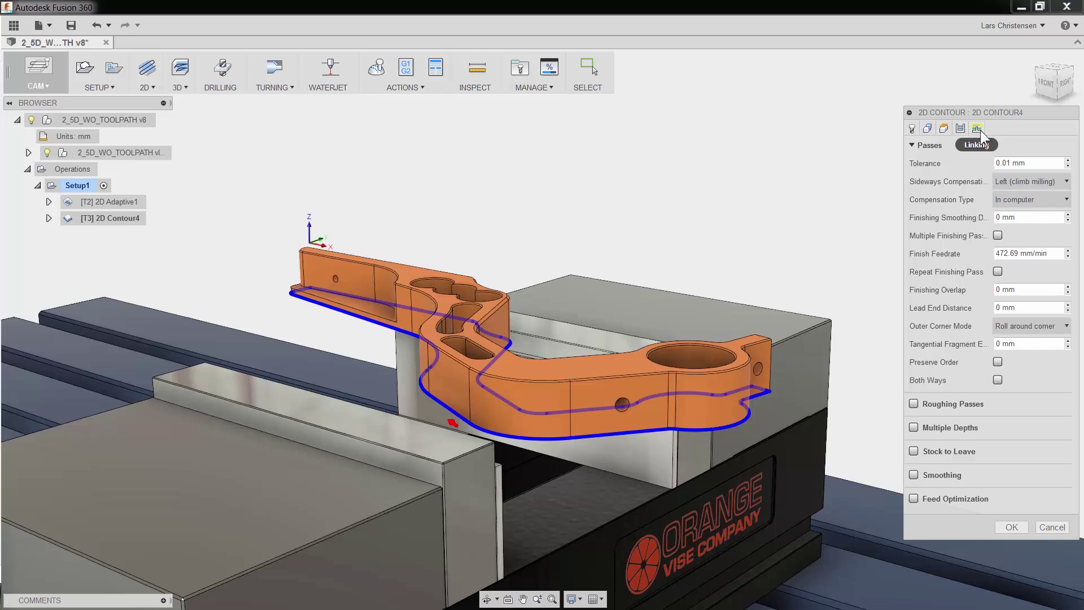
left_click(980, 130)
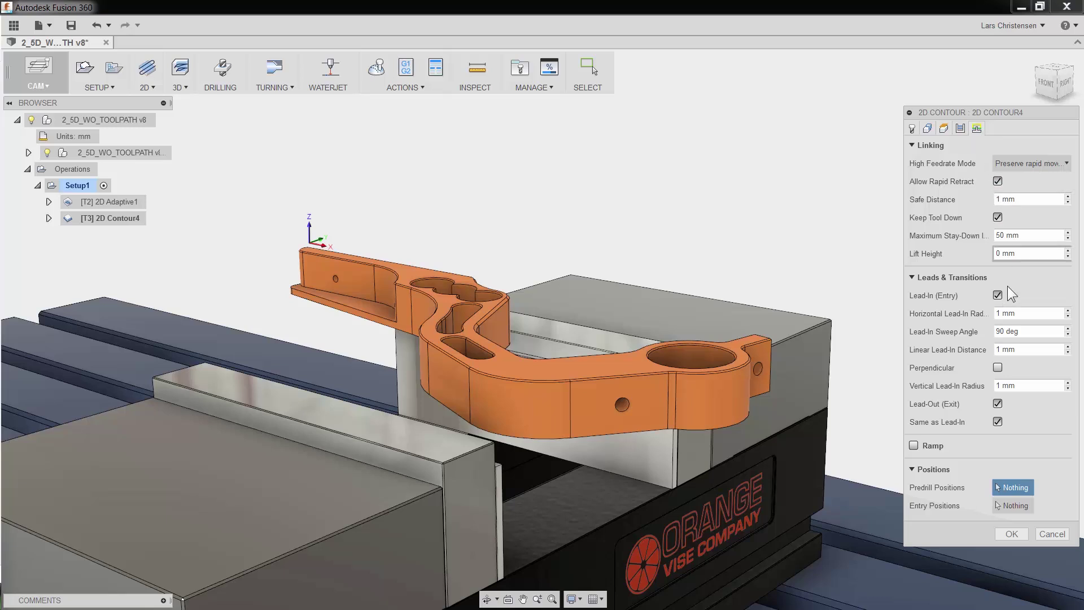
left_click(1005, 531)
Play the toolpath simulation of the outer contour operation and close it.
left_click(377, 67)
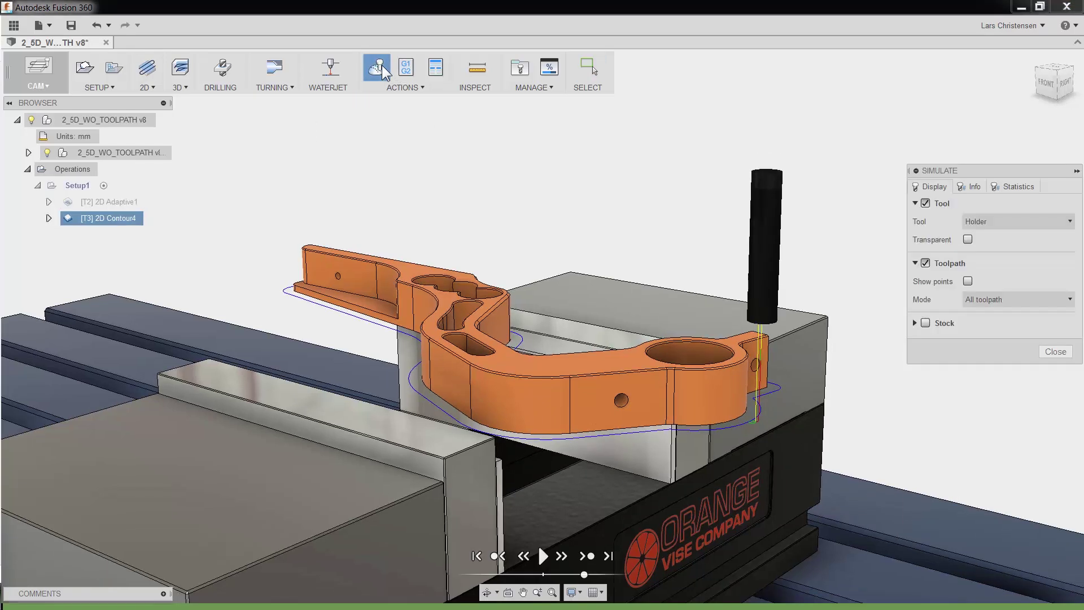
left_click(545, 554)
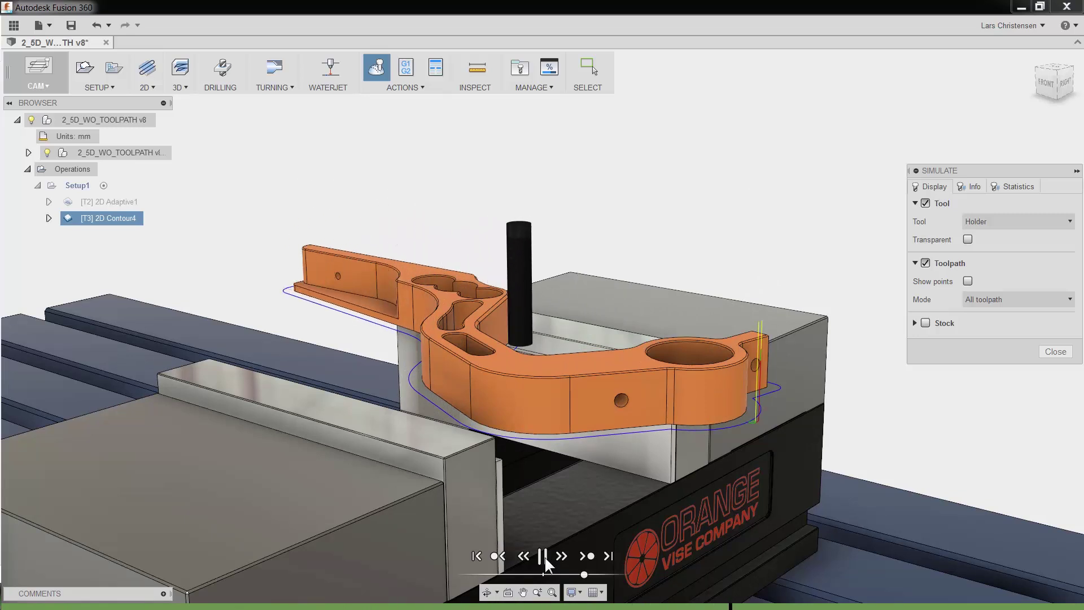
left_click(1044, 352)
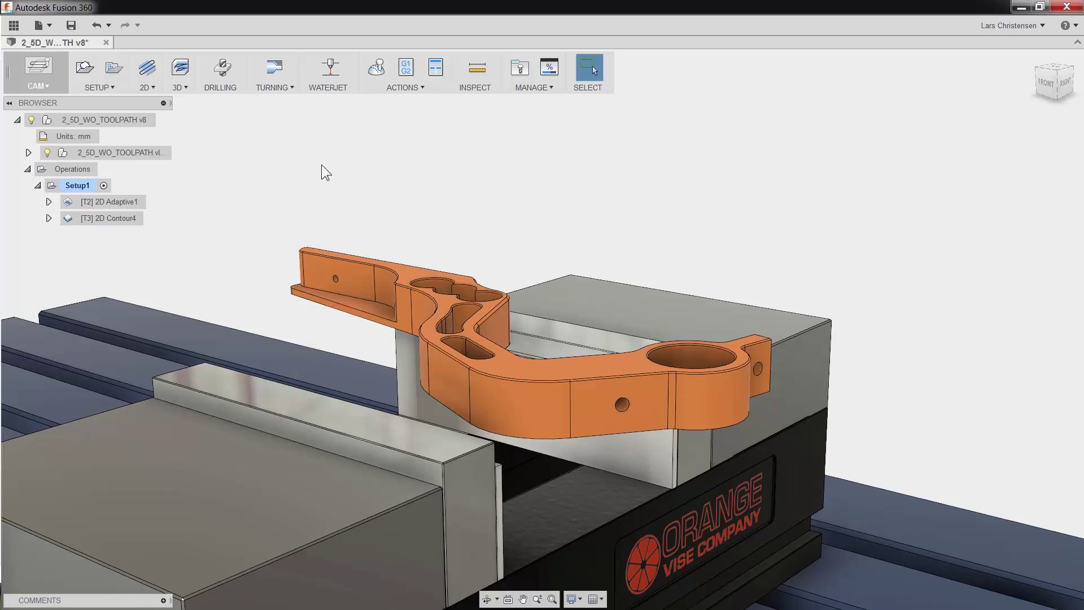
Create another 2D Contour operation on the open edge chain where the ledge meets the recessed wall at the part's narrow end.
left_click(148, 90)
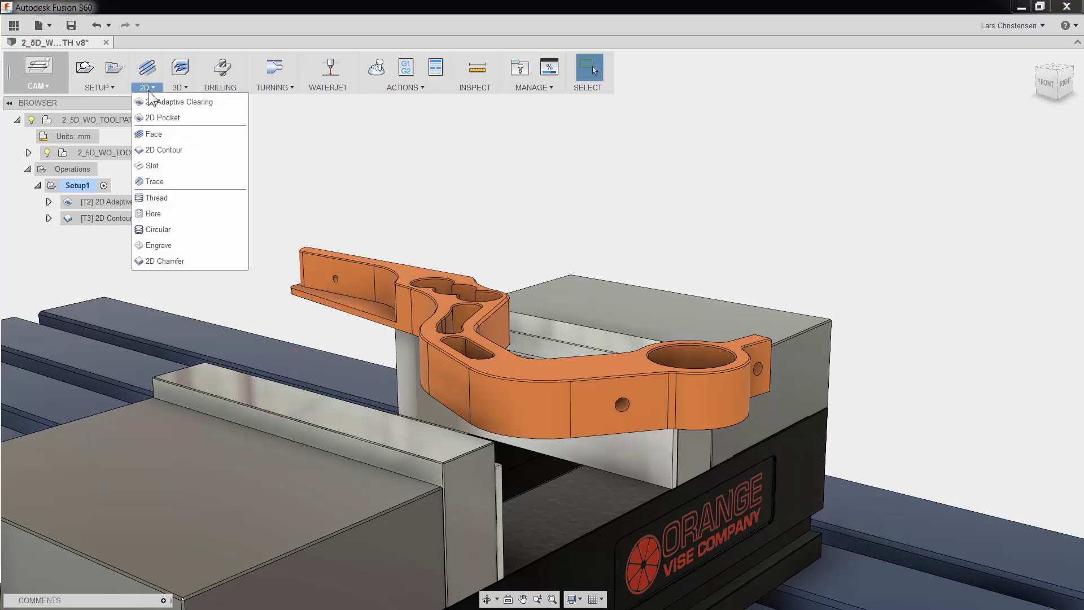
left_click(191, 151)
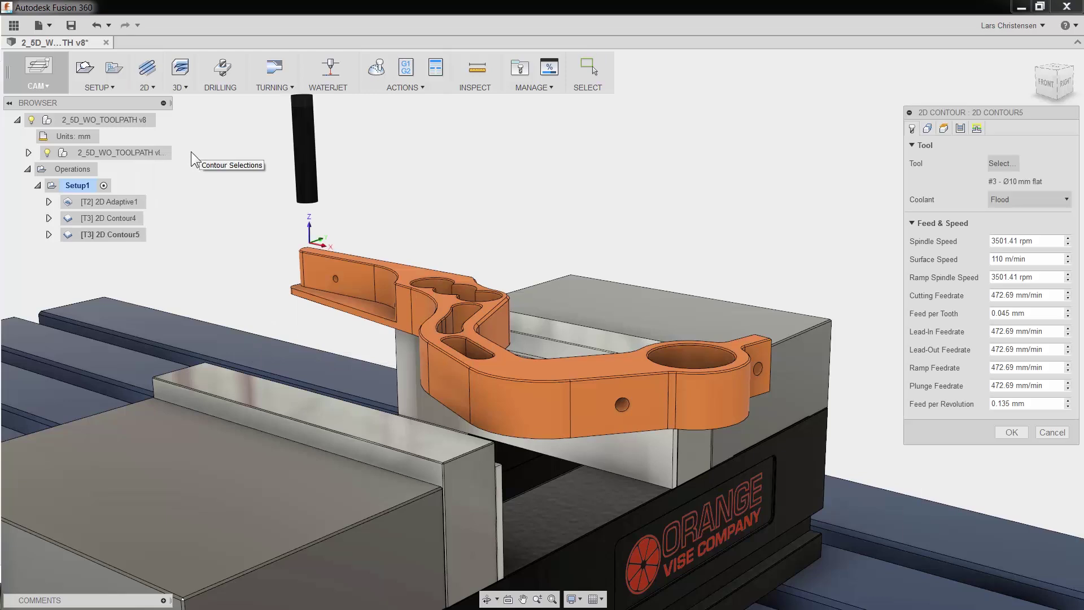
left_click(926, 129)
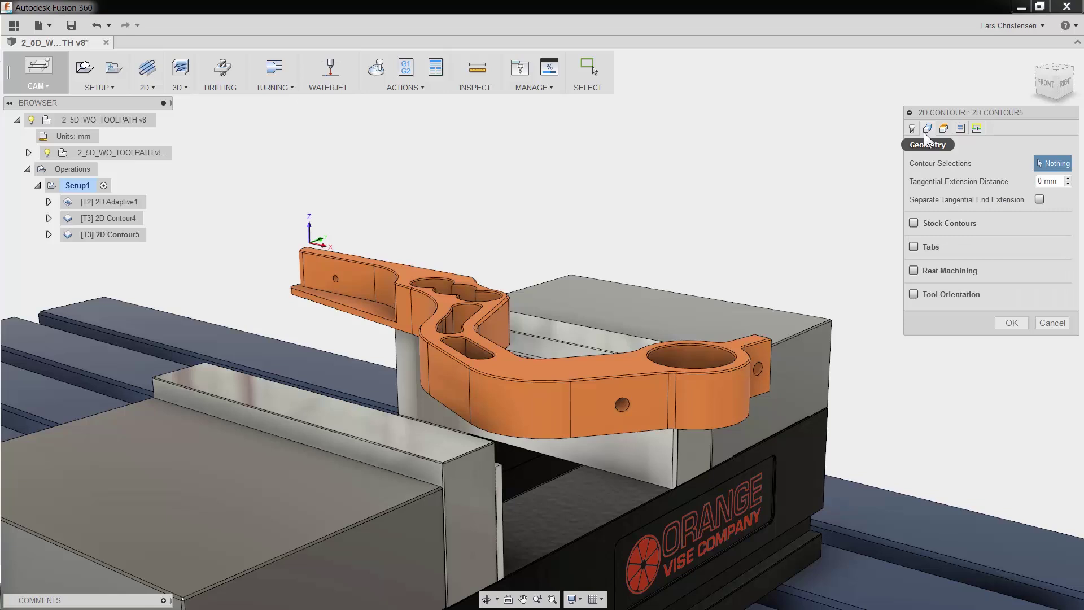
left_click(389, 310)
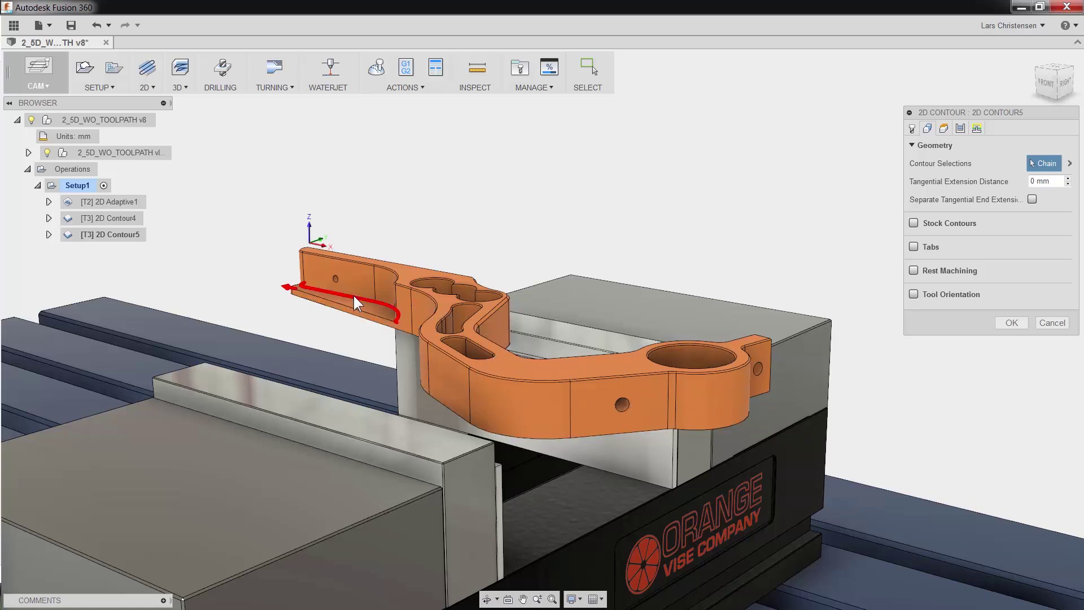
mouse_move(353, 295)
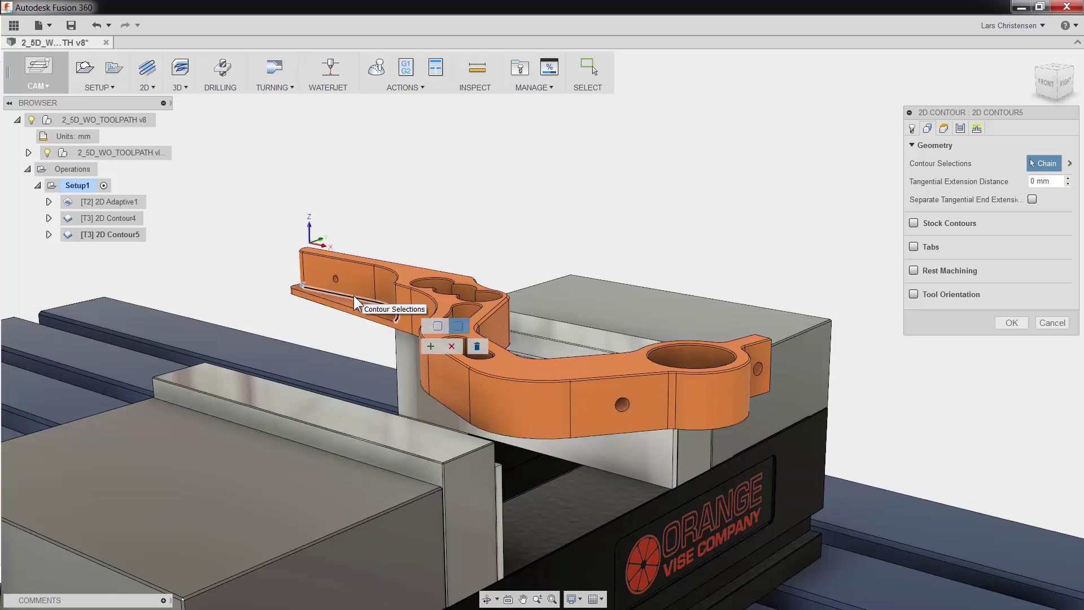
left_click(353, 296)
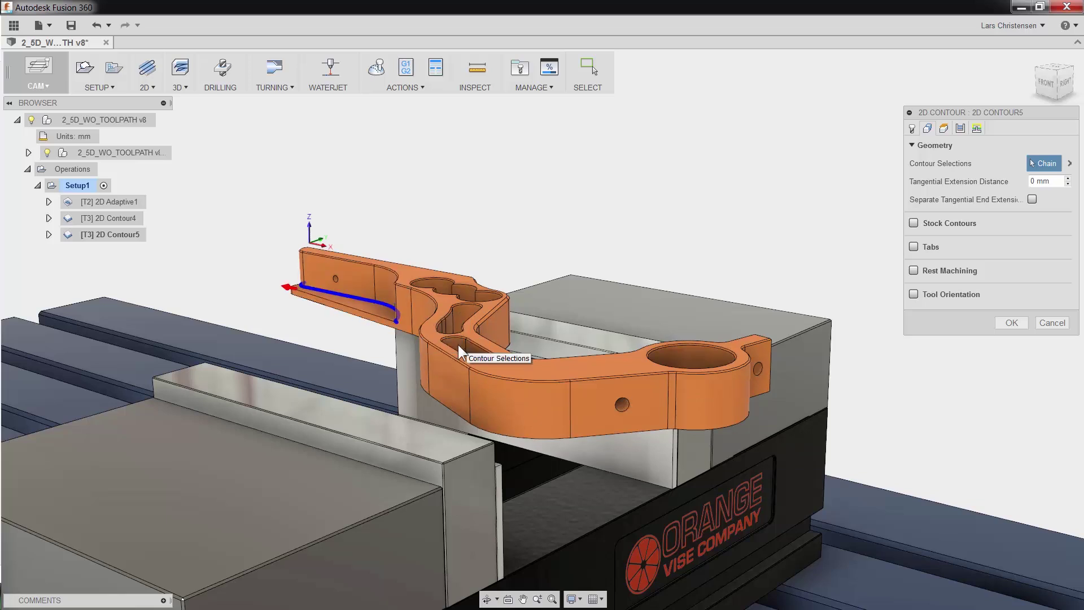
Enable multiple finishing passes with 3 passes and a 3 mm stepover, and generate the ledge contour toolpath.
left_click(960, 130)
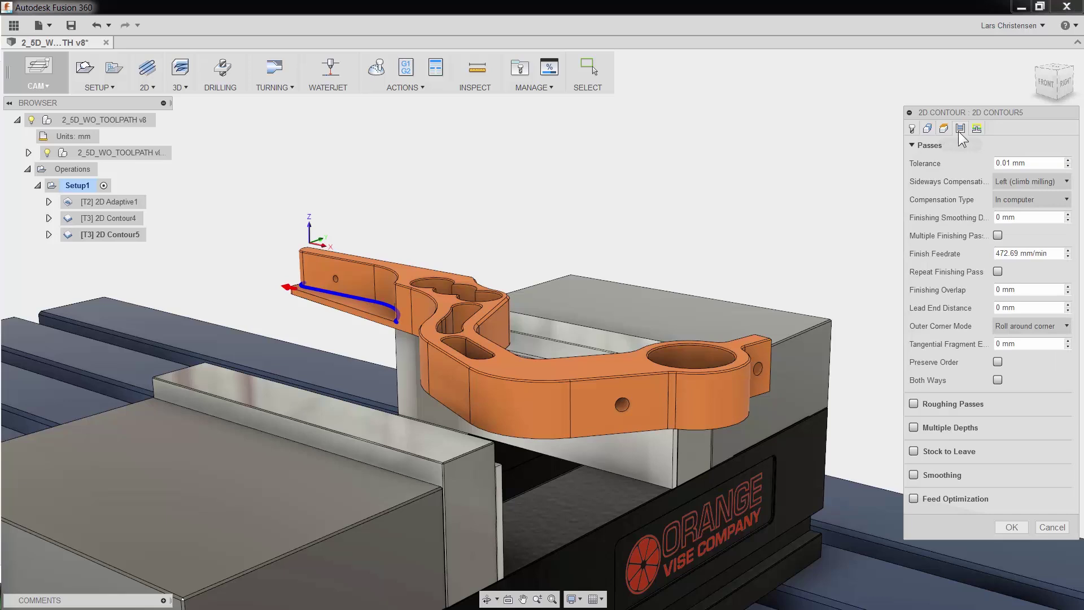
left_click(997, 236)
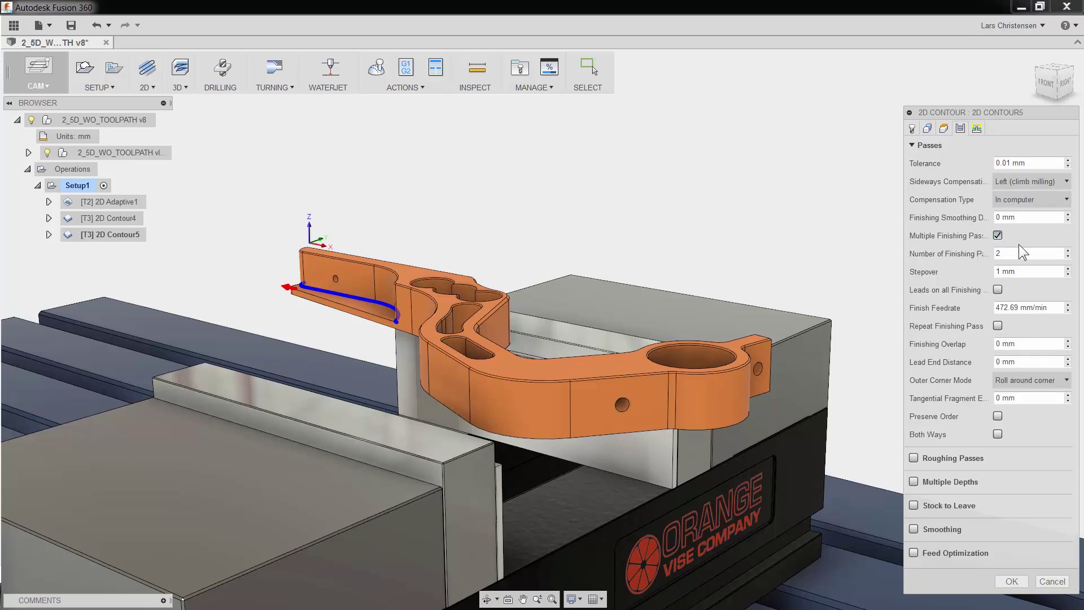
left_click(1067, 251)
type("3")
key("Tab")
type("3")
left_click(1012, 581)
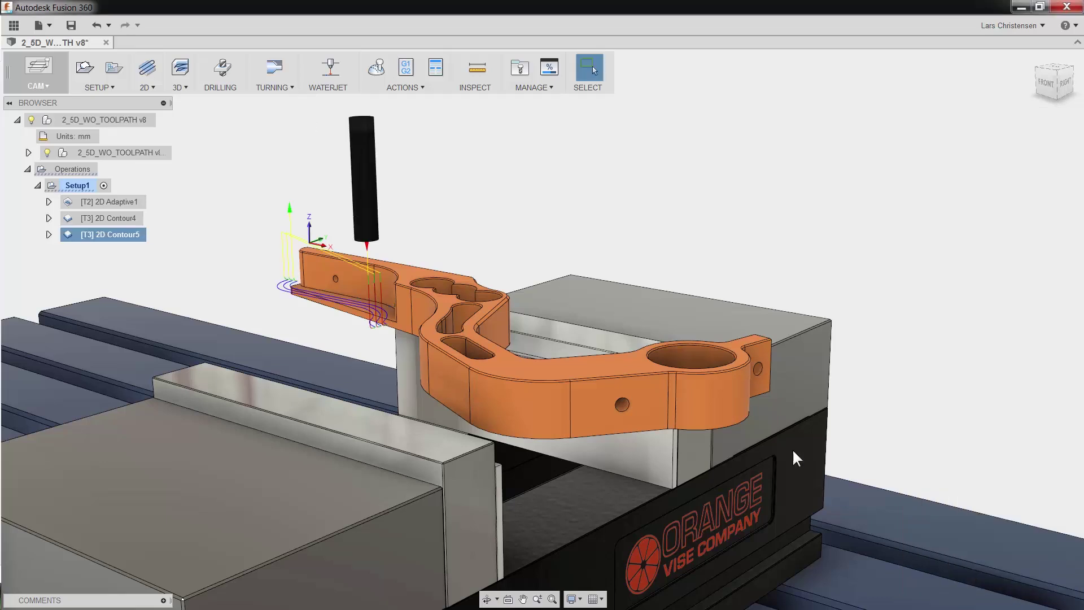
Play the toolpath simulation of the ledge contour operation.
left_click(376, 68)
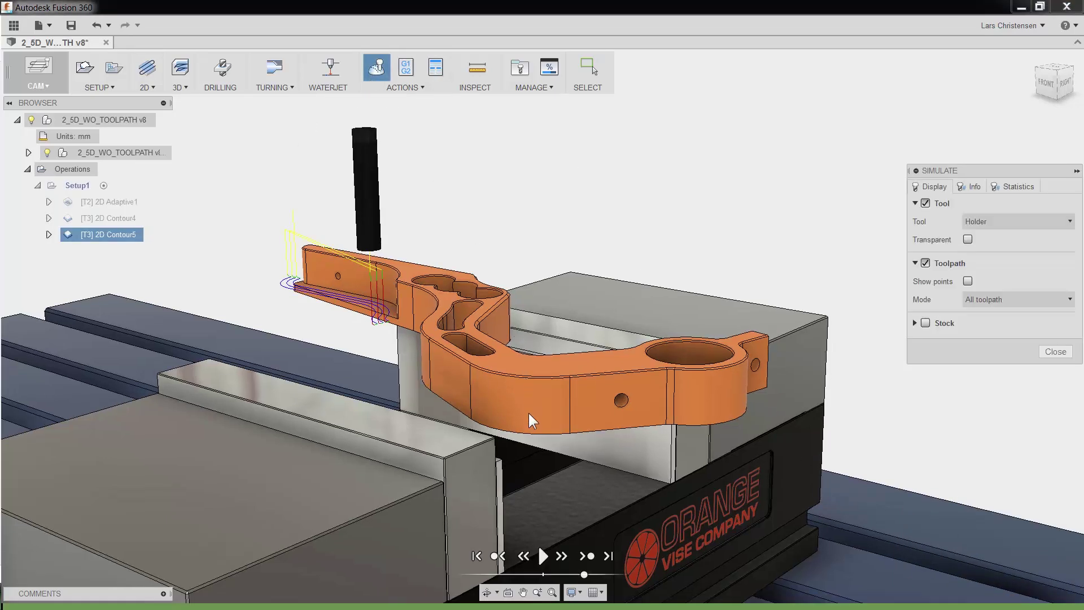
left_click(540, 552)
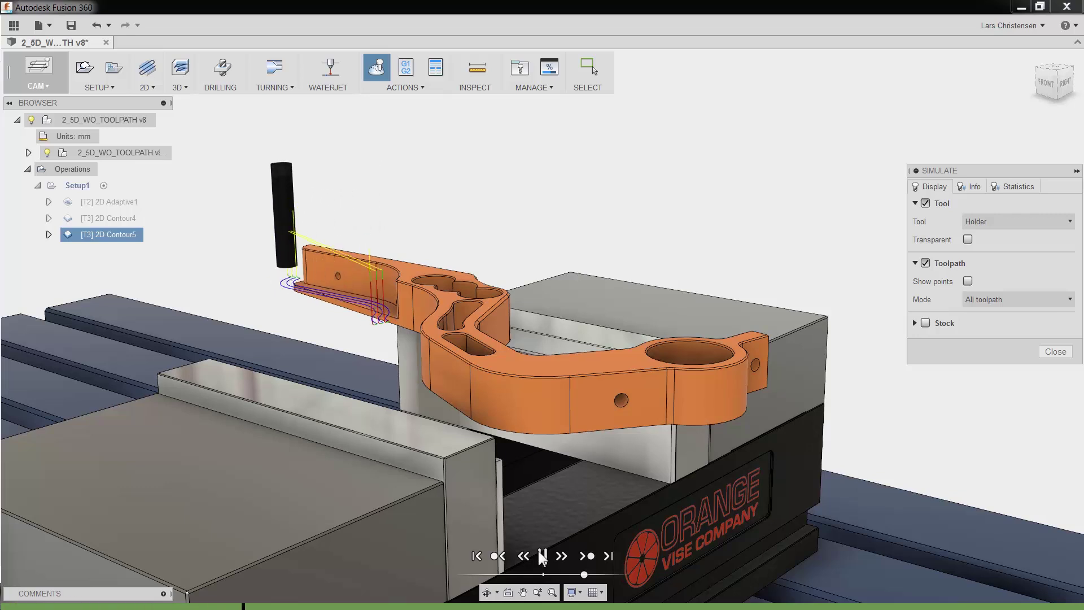